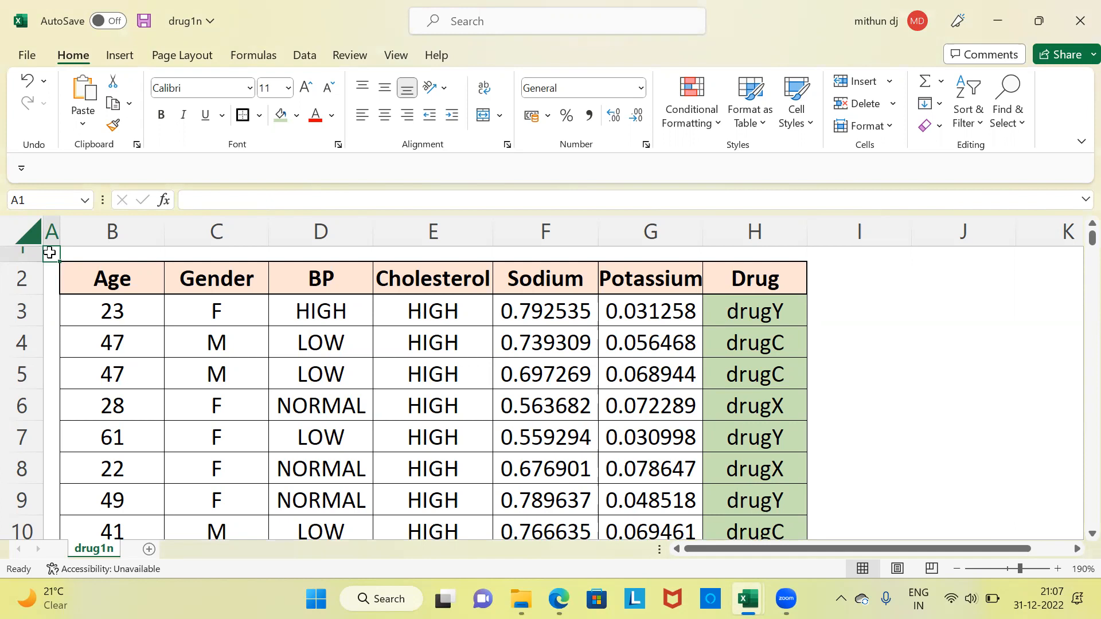
Examine the dataset's columns one by one, from Age, Gender, BP, Cholesterol, Sodium and Potassium to the Drug target
left_click(125, 277)
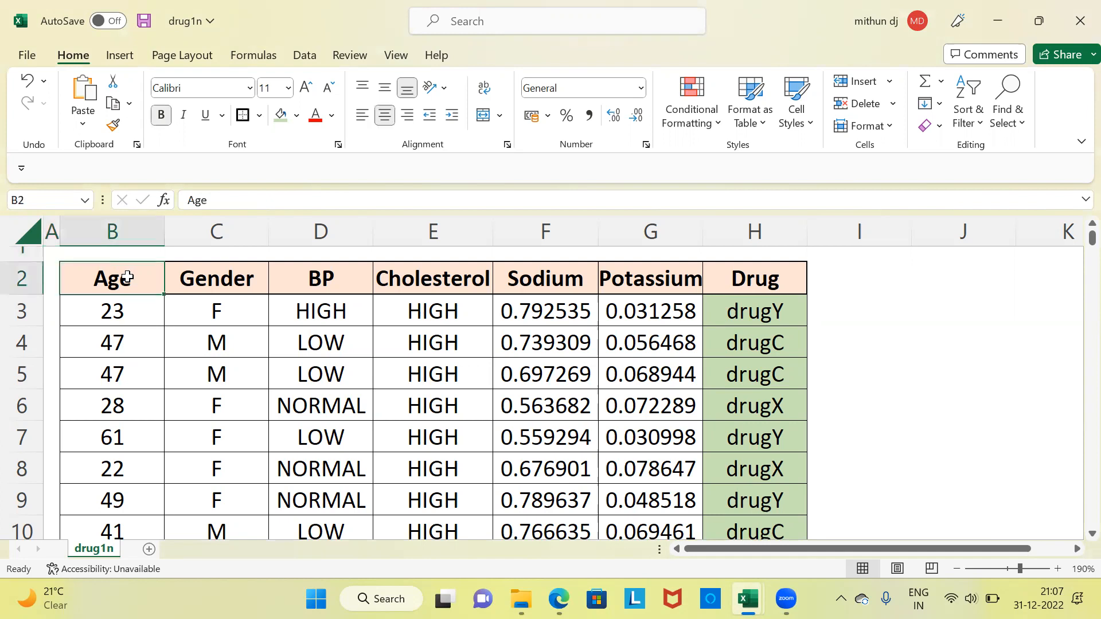
left_click(119, 229)
left_click(222, 226)
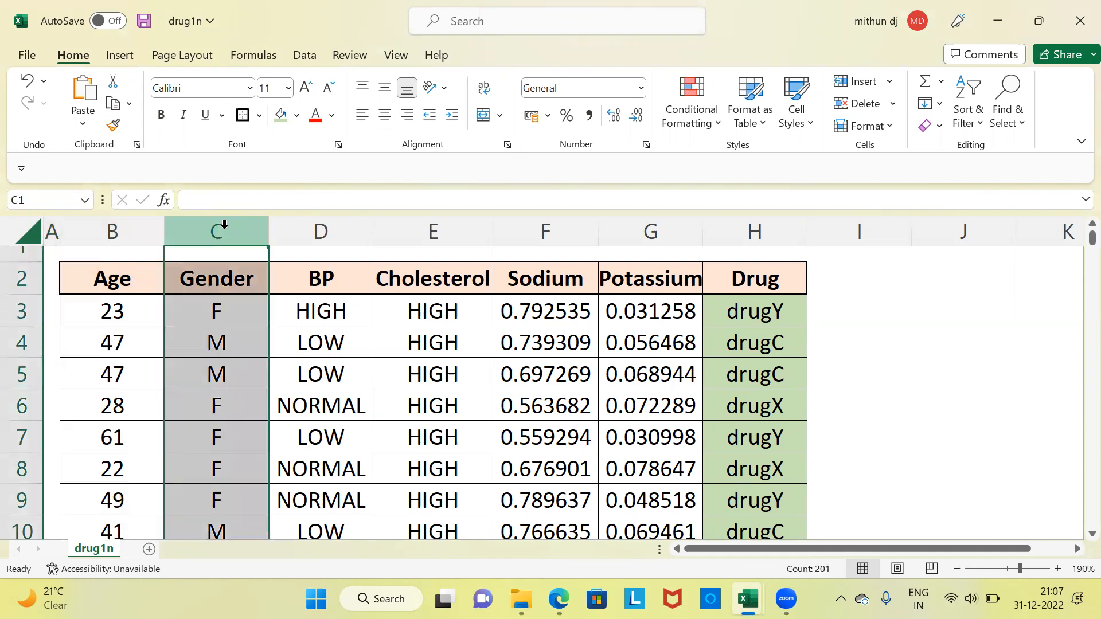
left_click(305, 230)
left_click(408, 229)
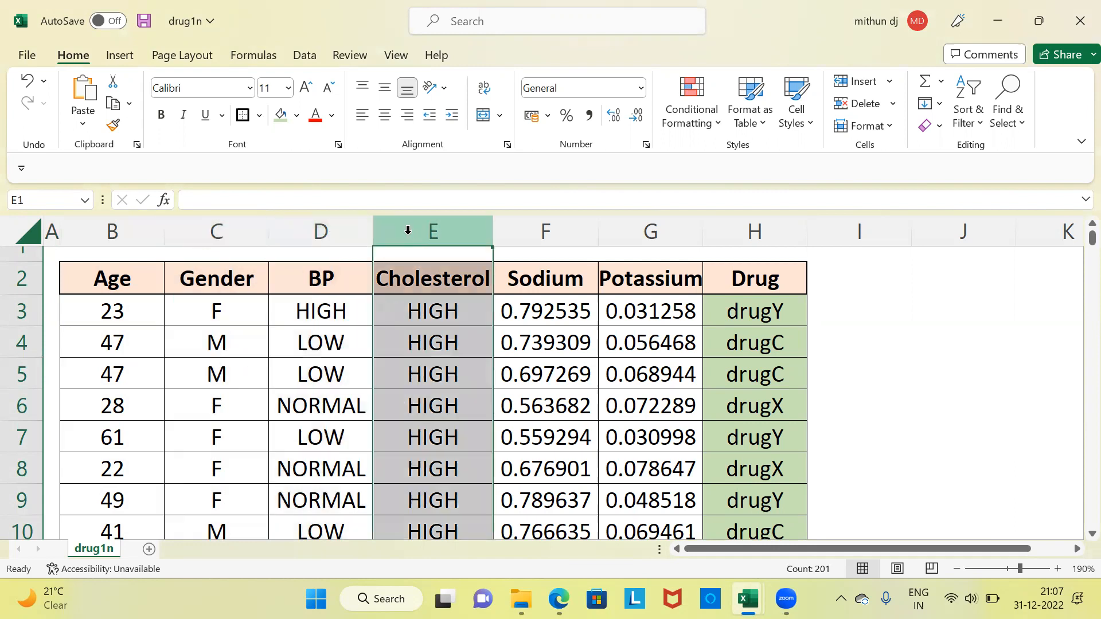
left_click(521, 228)
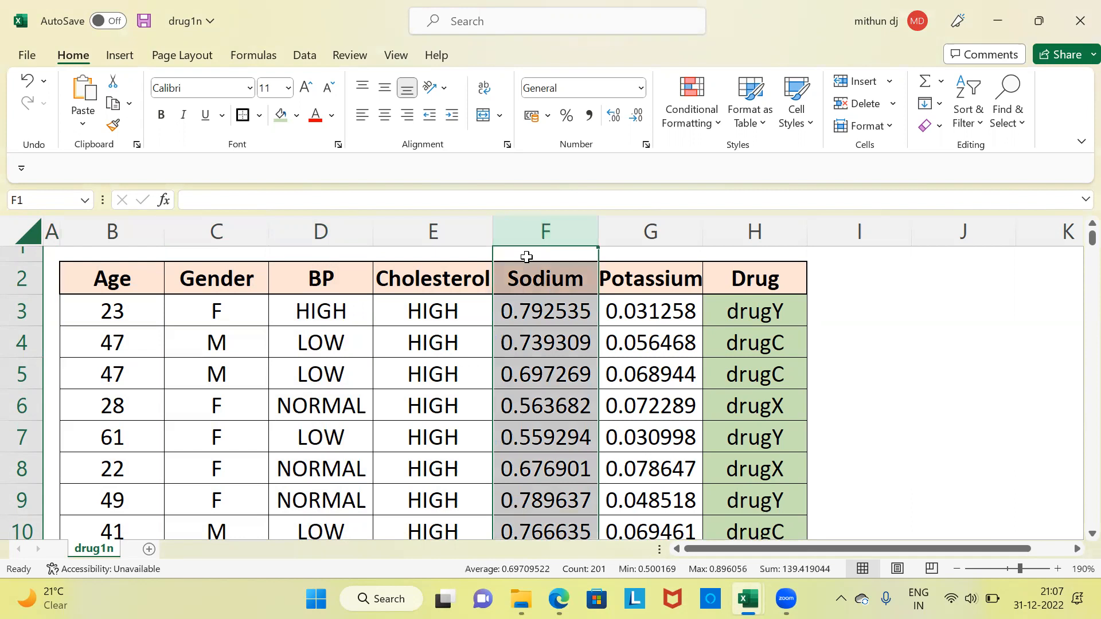
left_click(633, 230)
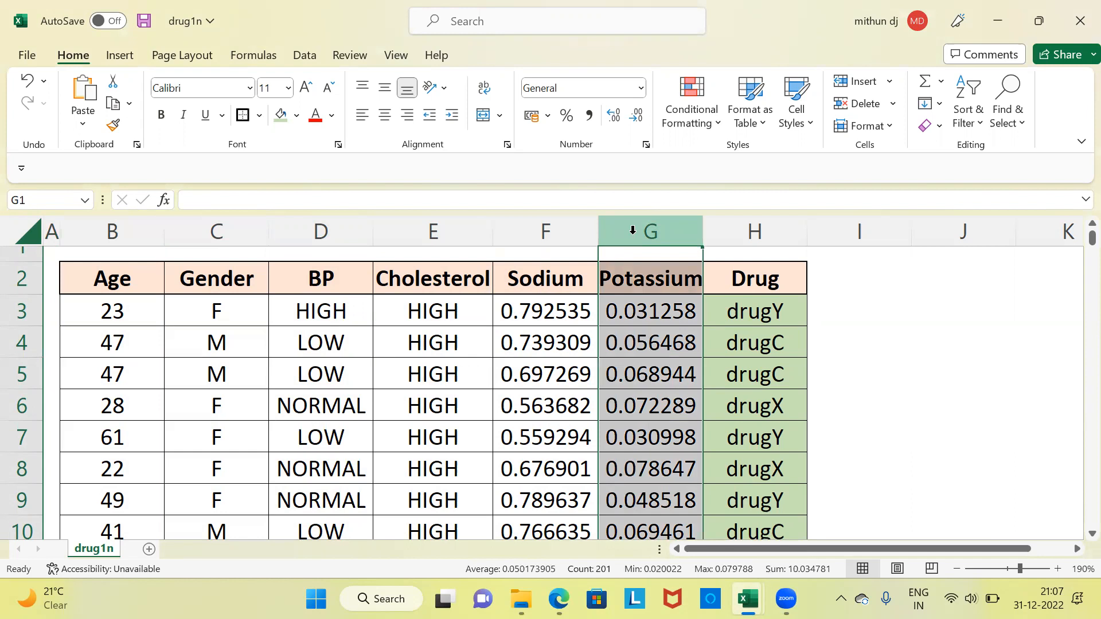
left_click(740, 223)
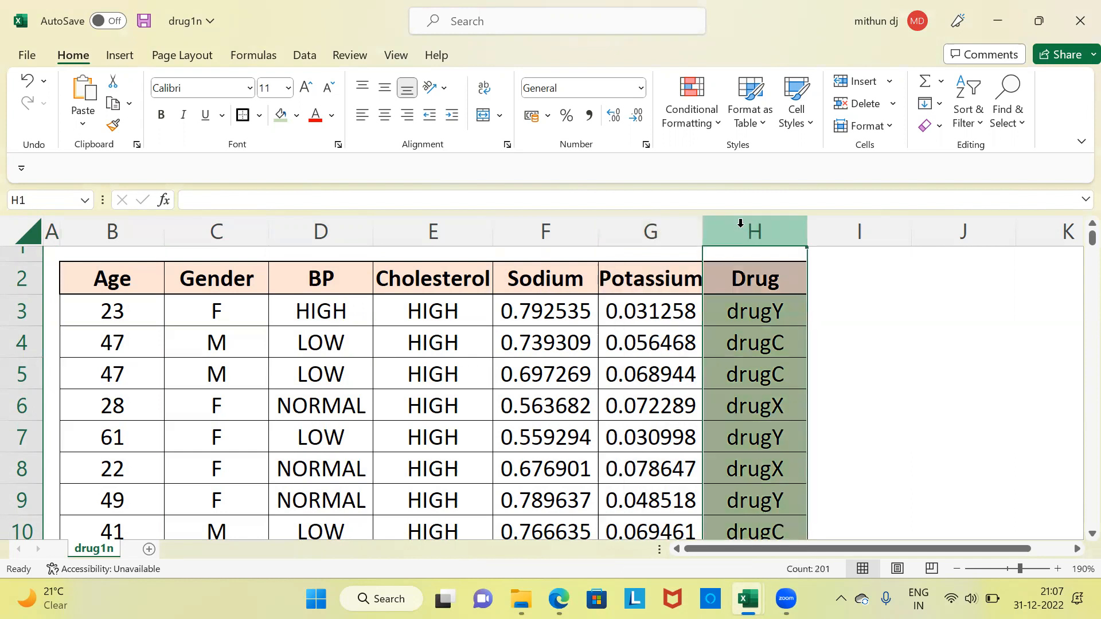
left_click(766, 277)
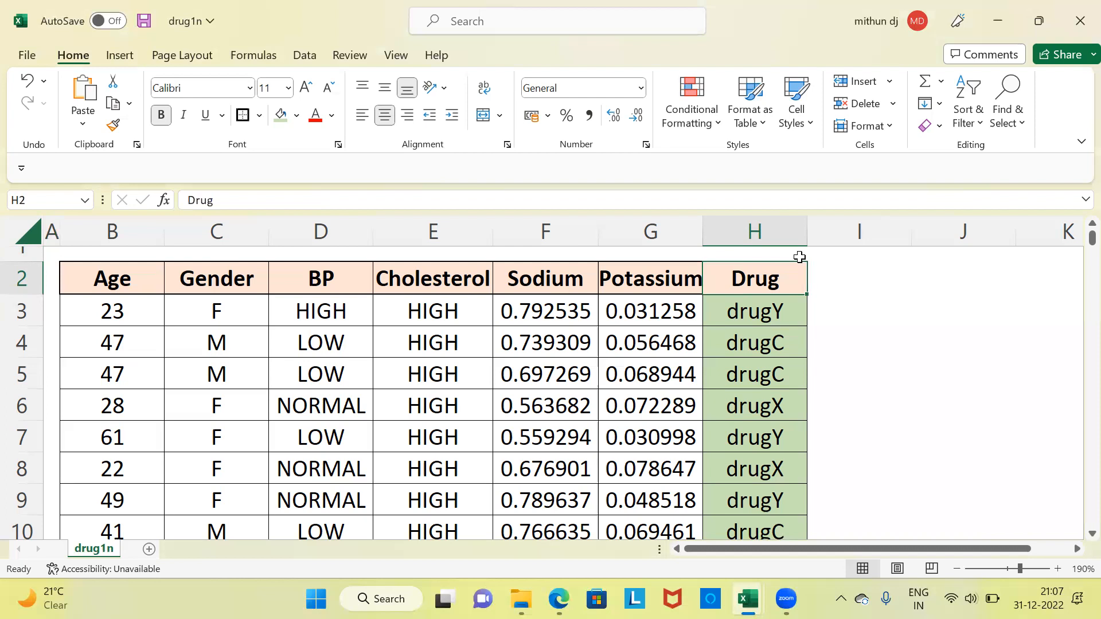
left_click(795, 313)
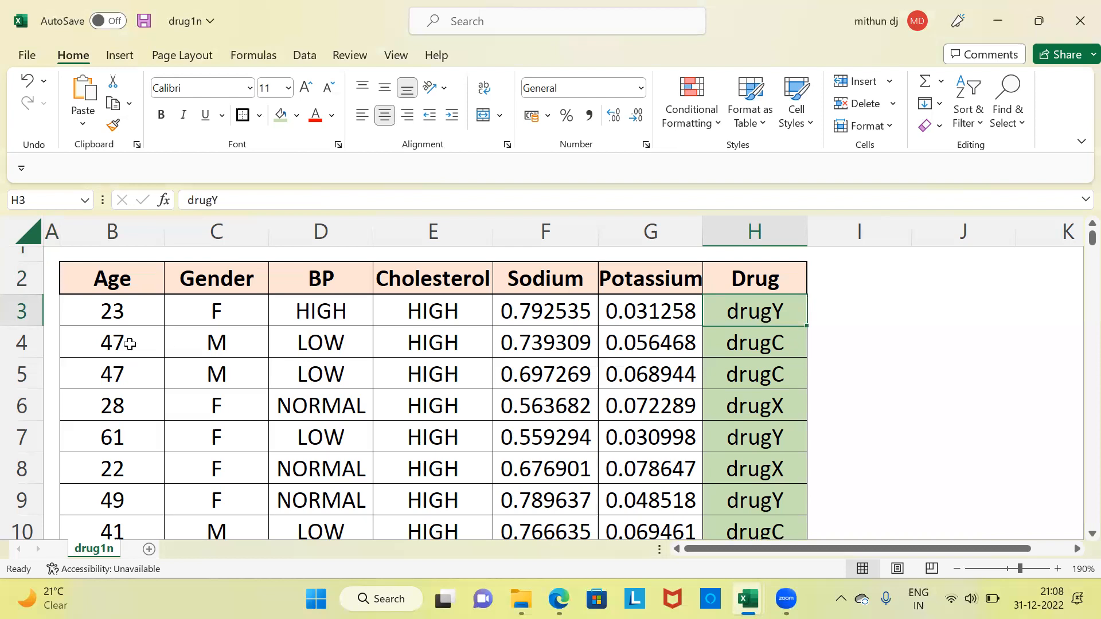
Examine the first patient record in row 3, going through its values from gender to the assigned drug
left_click(23, 311)
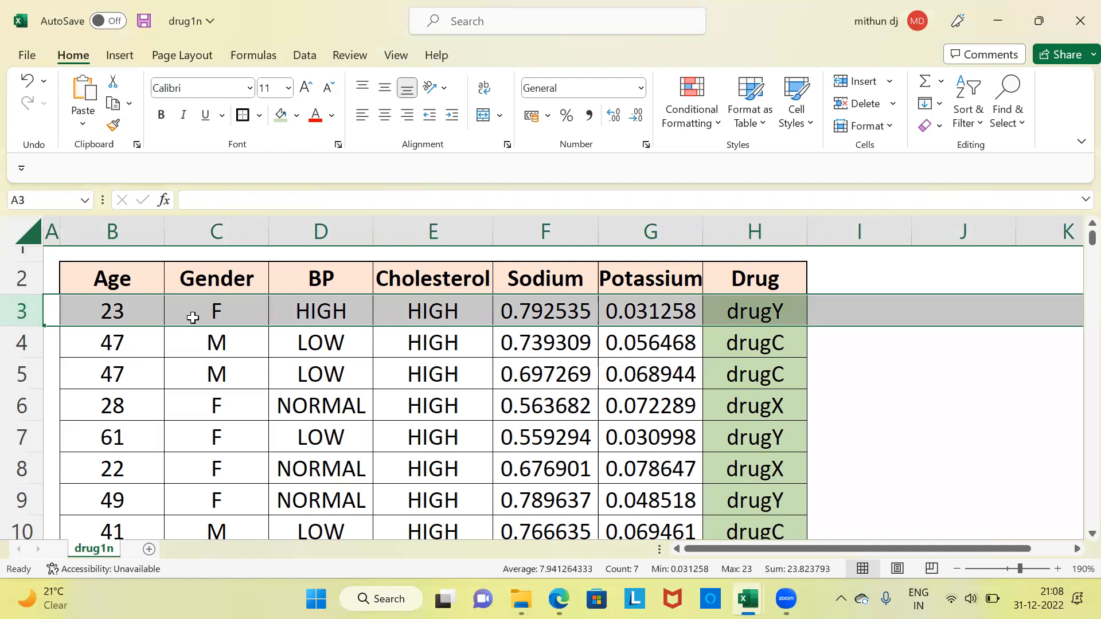
left_click(221, 312)
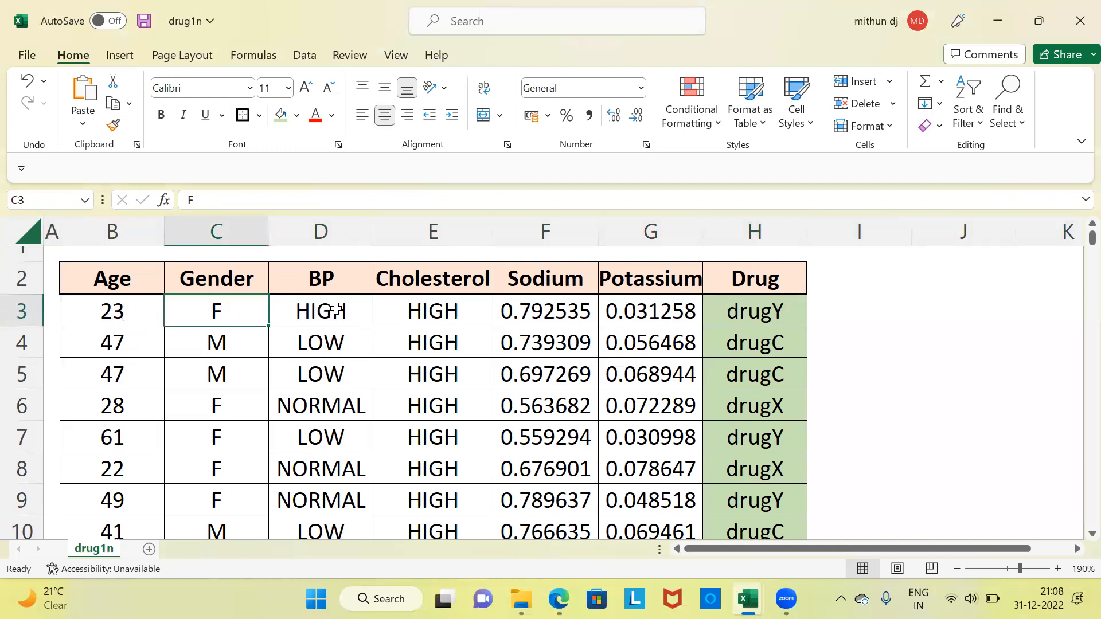
left_click(336, 310)
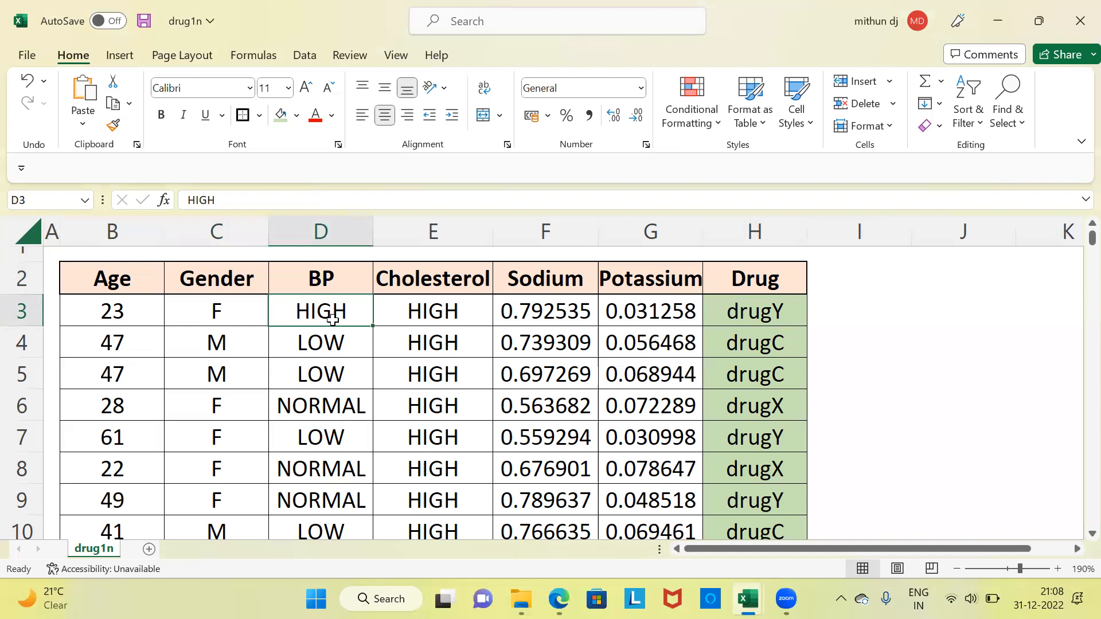
left_click(415, 317)
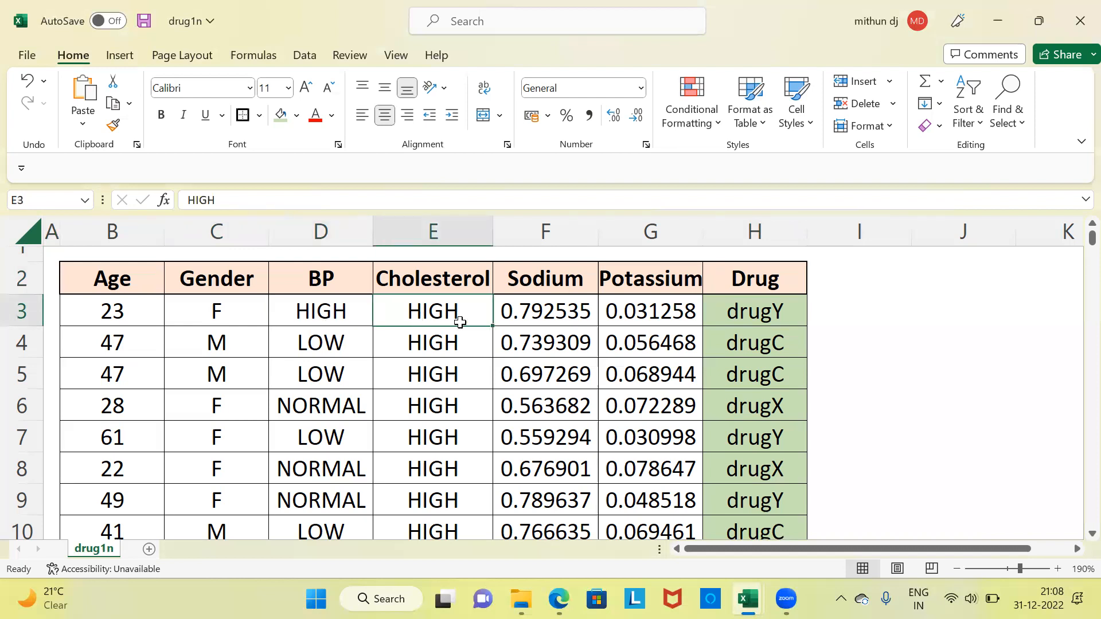
left_click(508, 315)
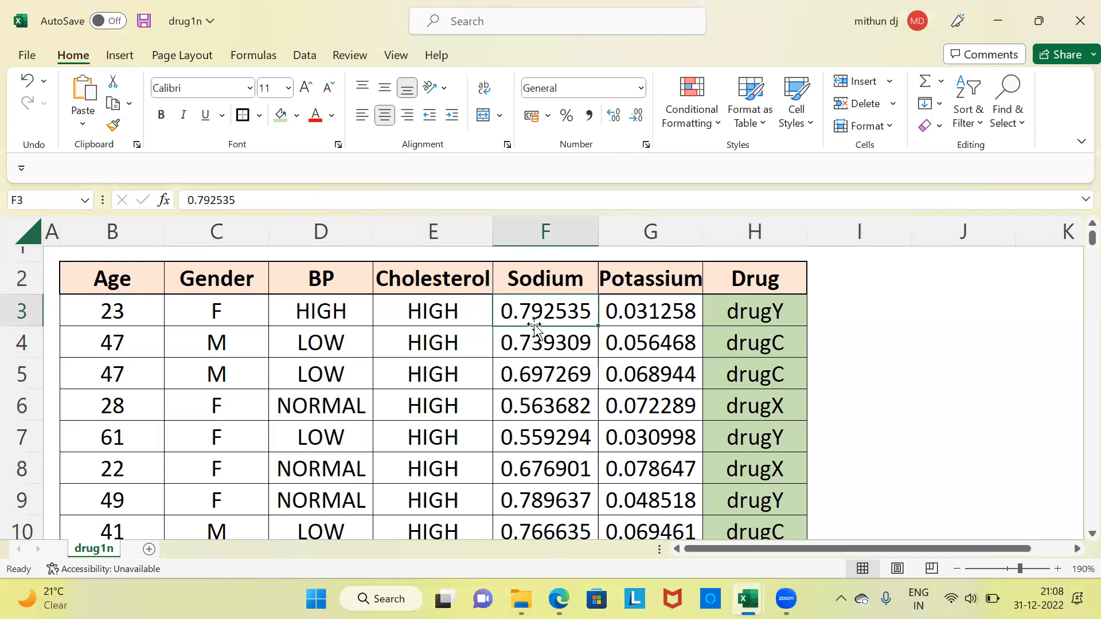
left_click(631, 322)
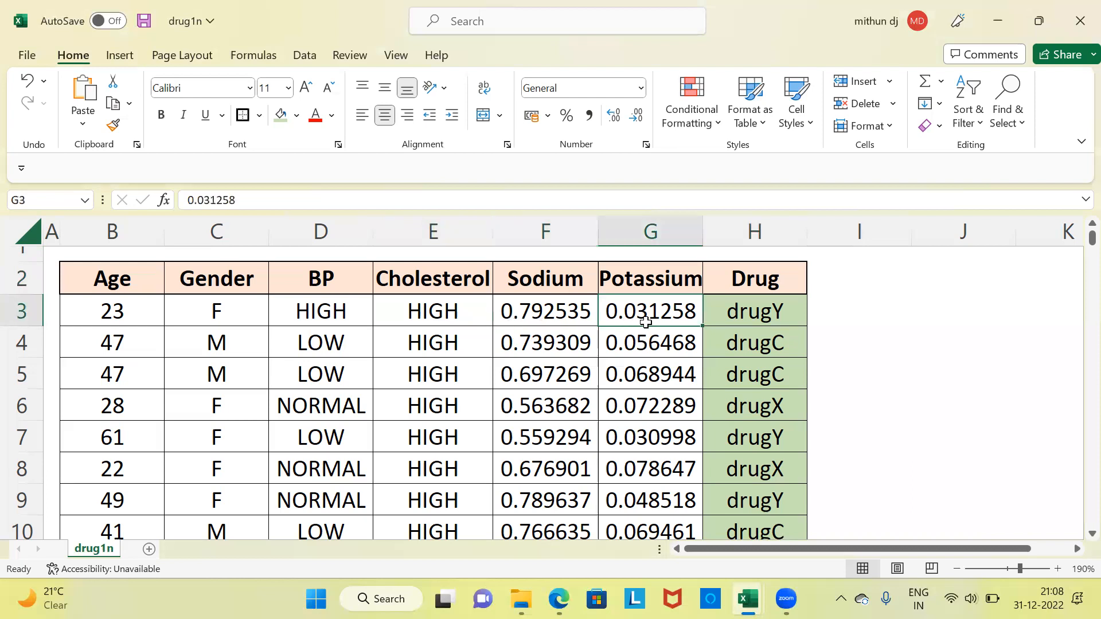
left_click(733, 319)
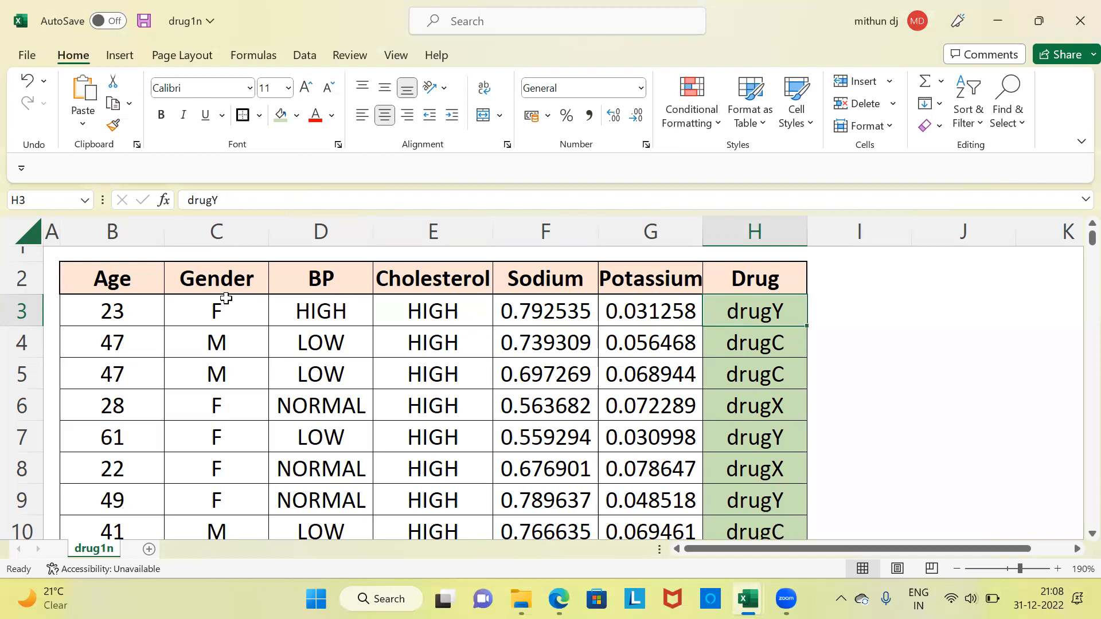
Check how far the Age records extend from row 3, return to the sheet's start and review the Drug column
left_click(135, 309)
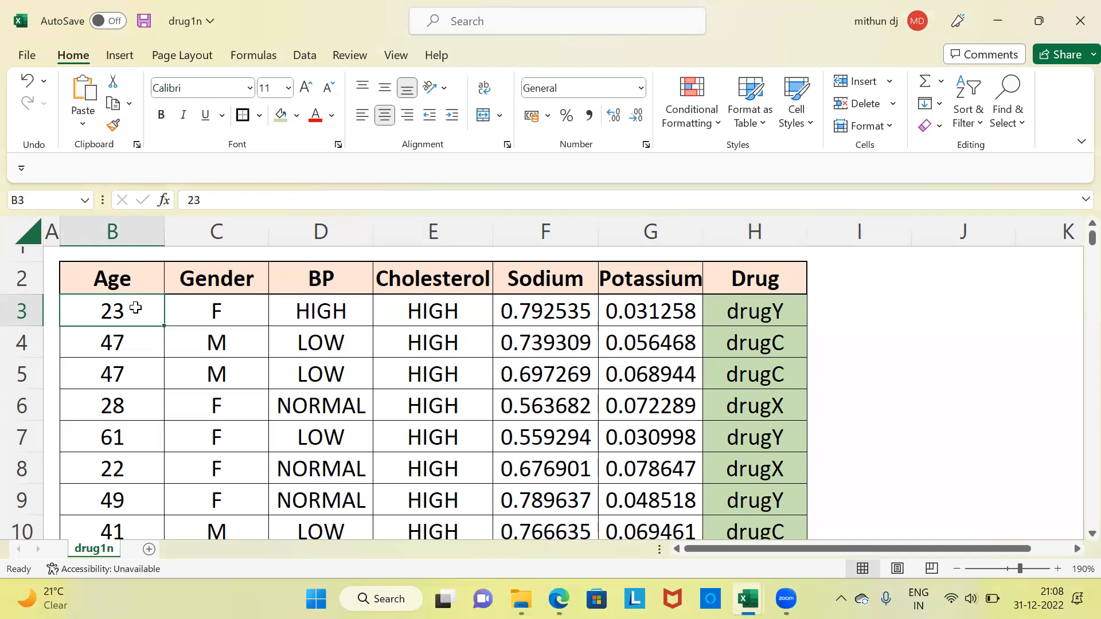
key("ctrl+shift+Down")
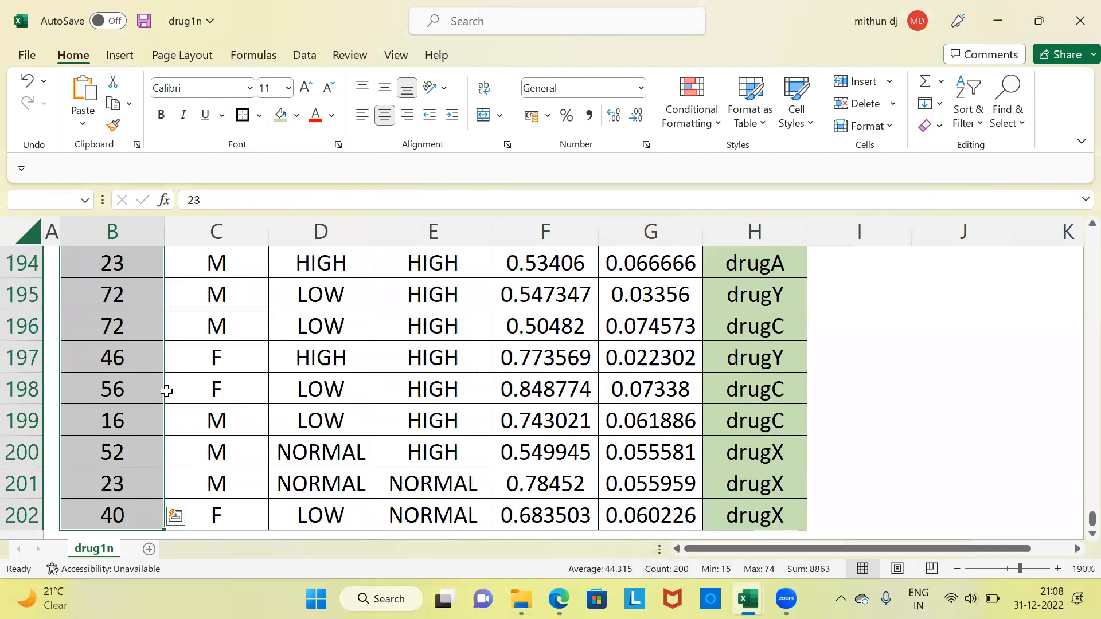
left_click(135, 391)
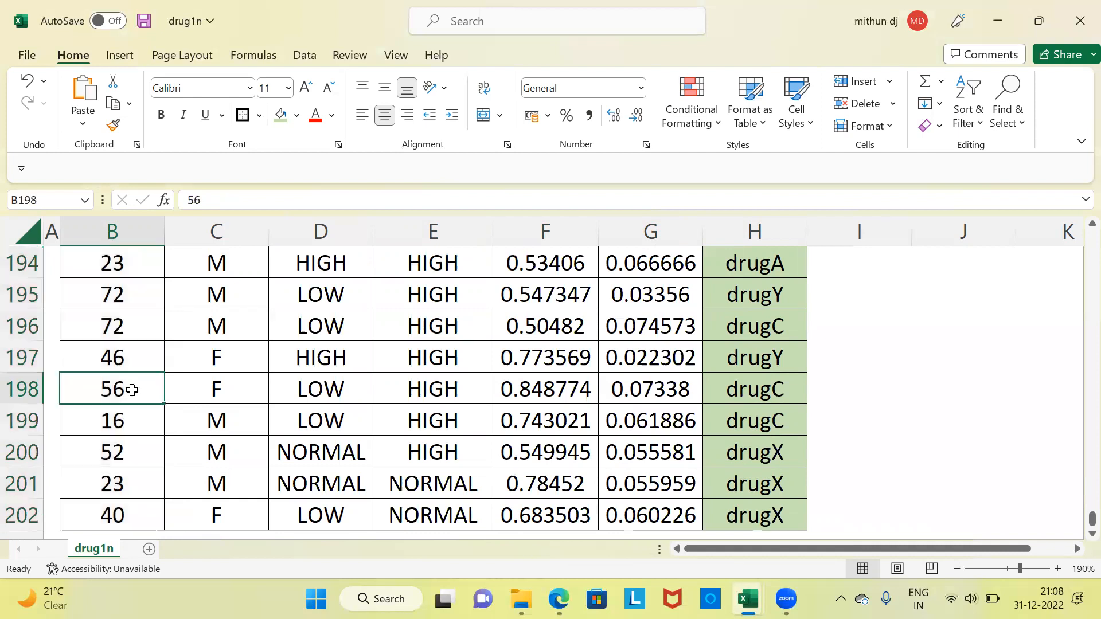
key("ctrl+Up")
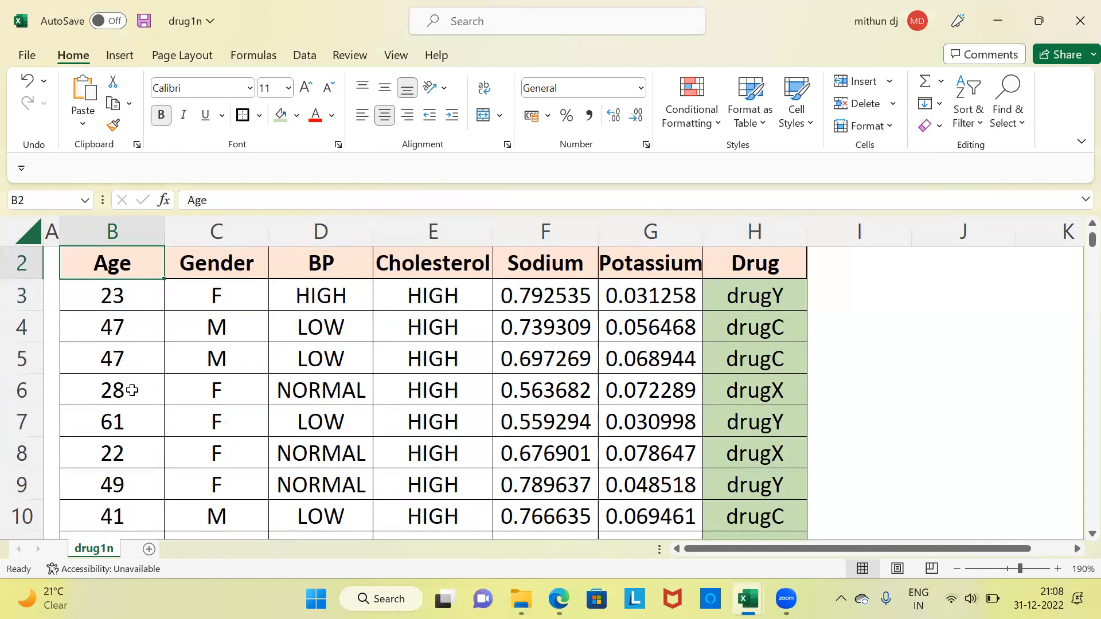
key("ctrl+Up")
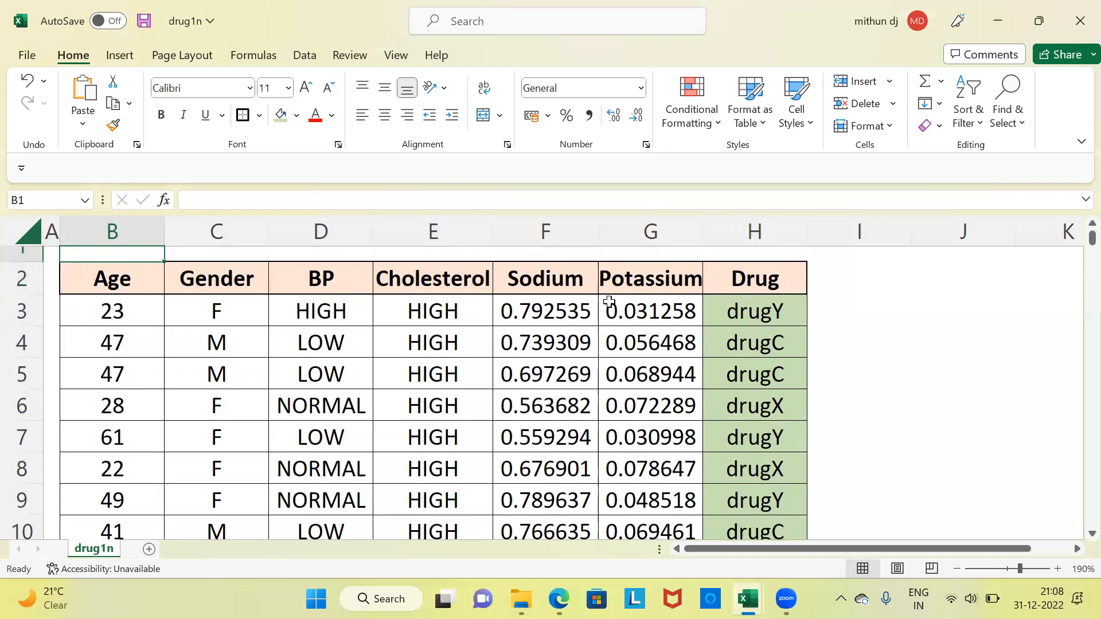
left_click(772, 229)
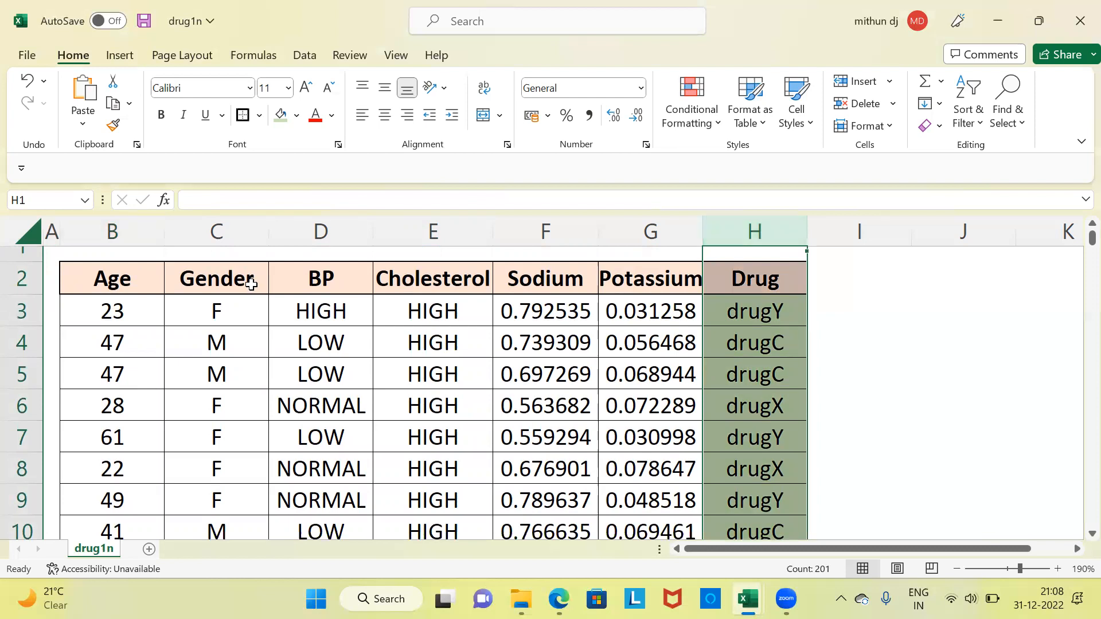
left_click(58, 259)
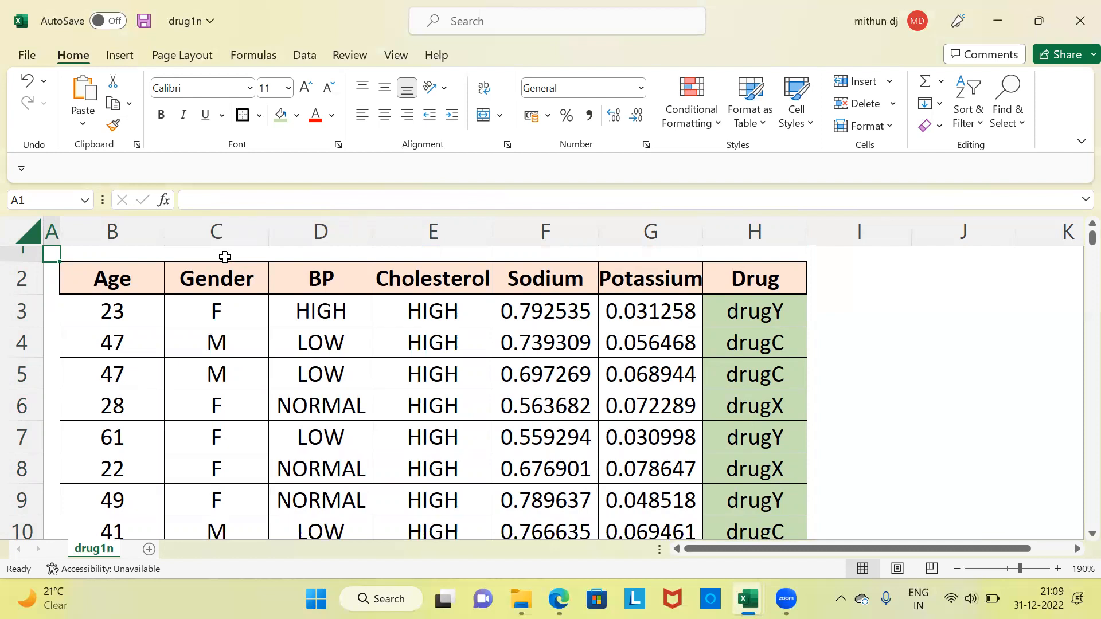
Switch to Statcraft in the Edge browser and open the Pie Chart settings from the Graphics tools
mouse_move(559, 598)
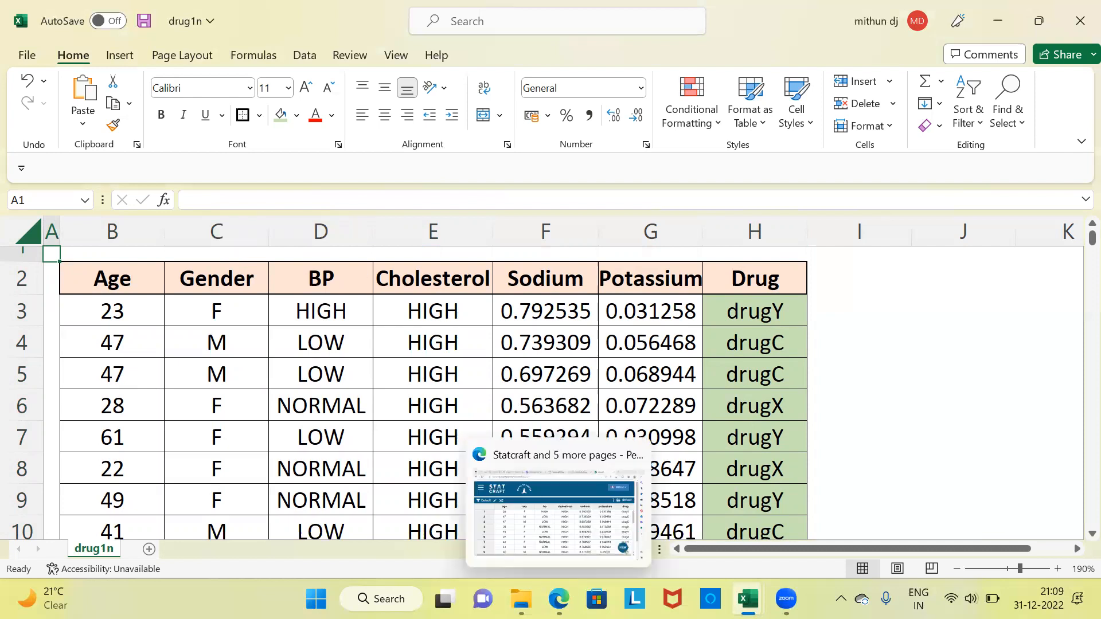
left_click(545, 524)
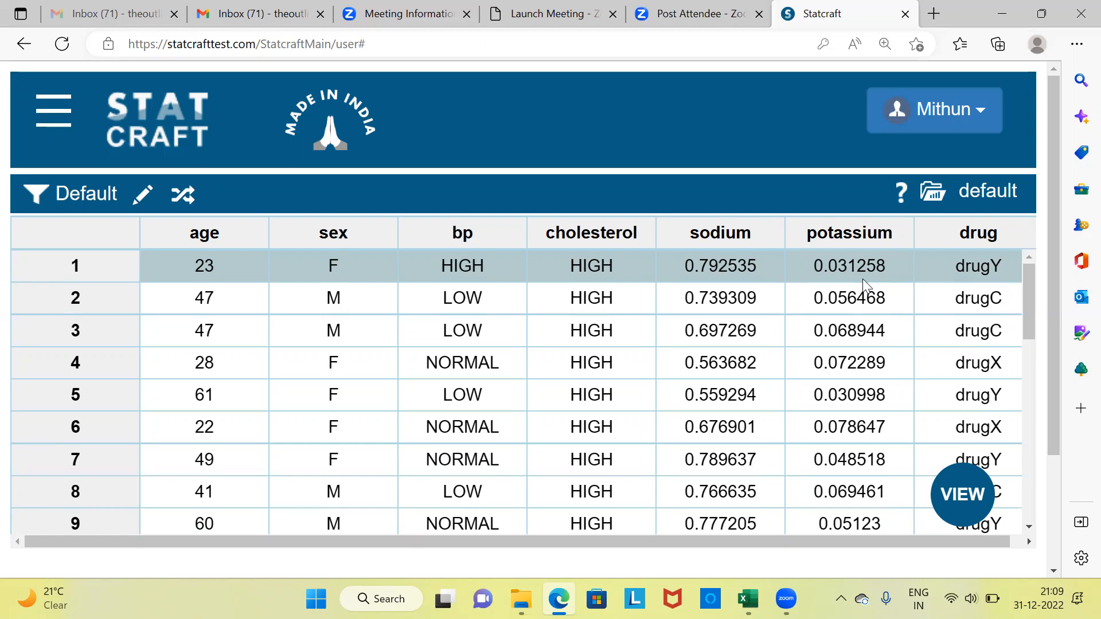
left_click(54, 115)
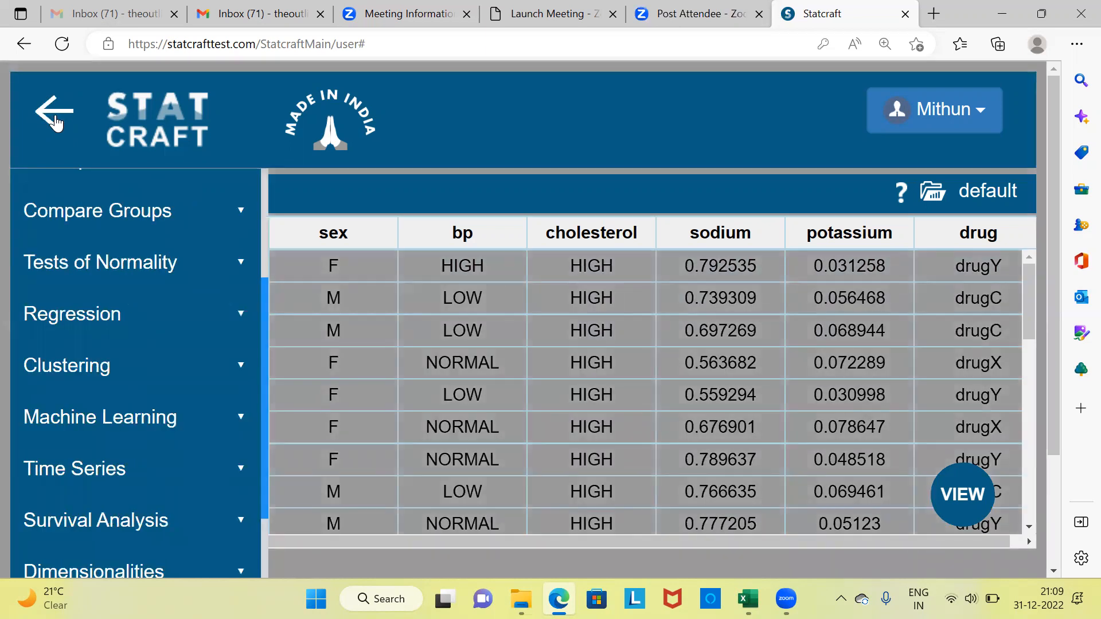
left_click_drag(262, 280, 262, 377)
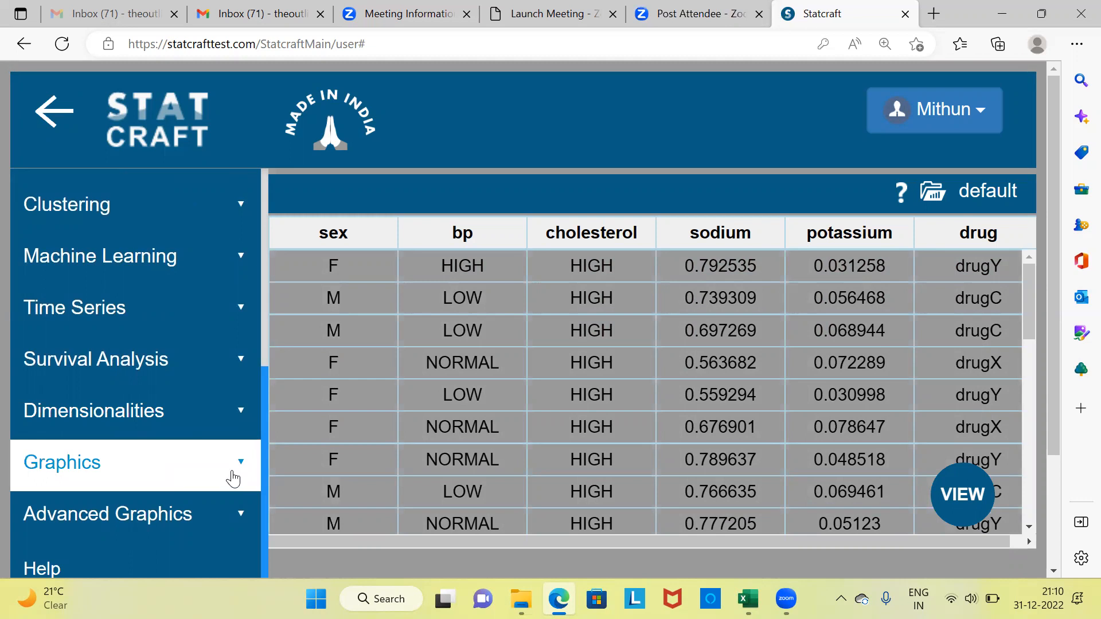
left_click(233, 477)
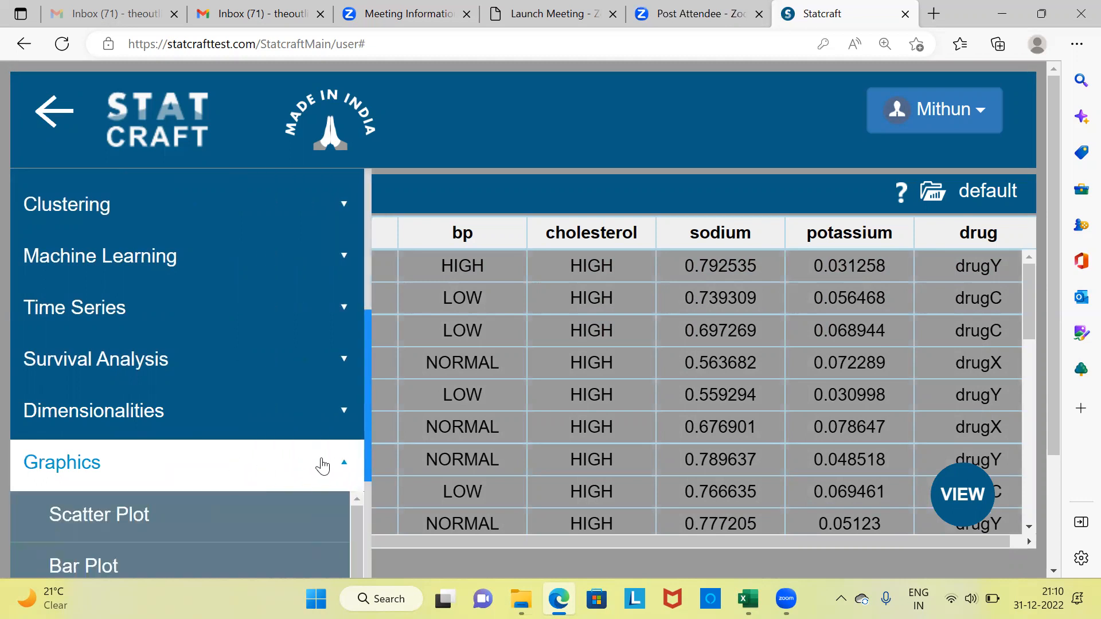
left_click_drag(367, 450, 374, 552)
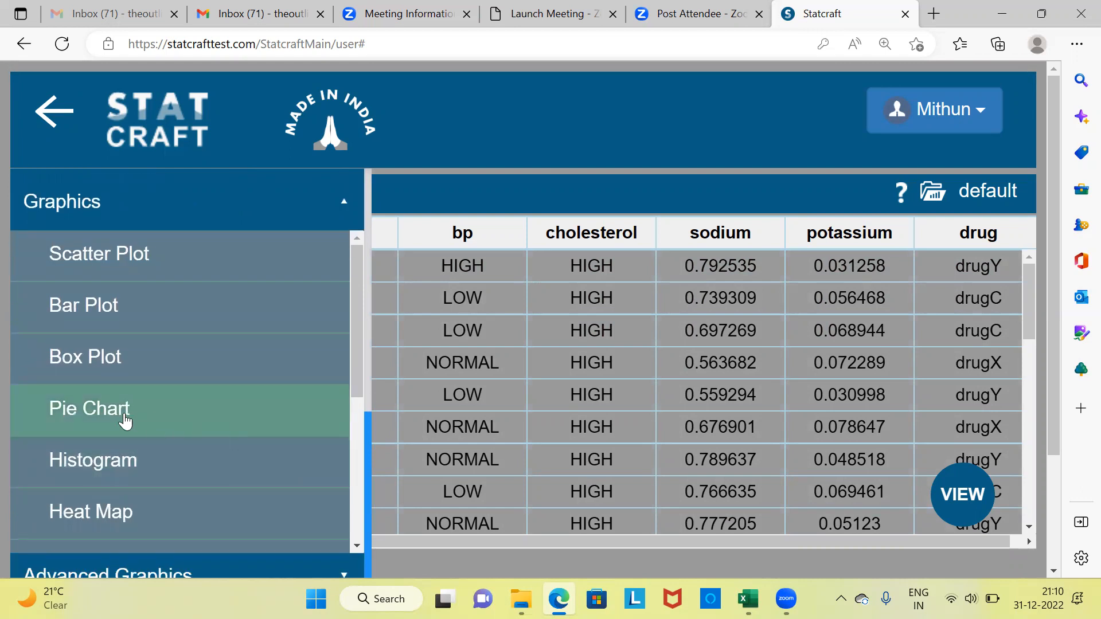
left_click(124, 417)
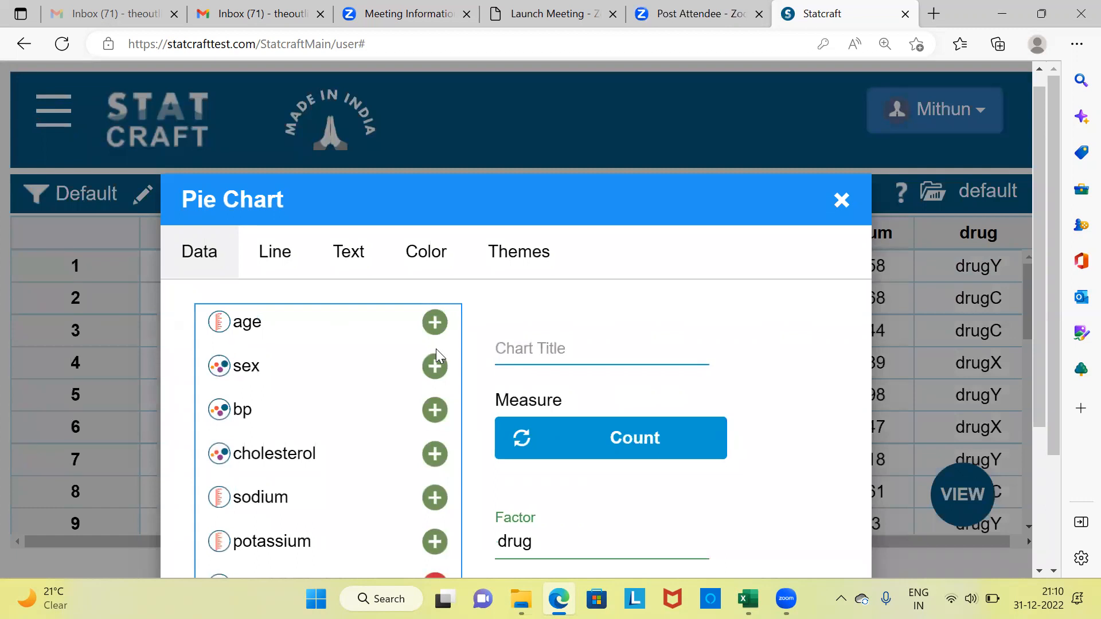
Reset the pie chart's variable selection, assign drug as the factor, generate the chart and view it in the output
left_click(555, 347)
key("ctrl+minus")
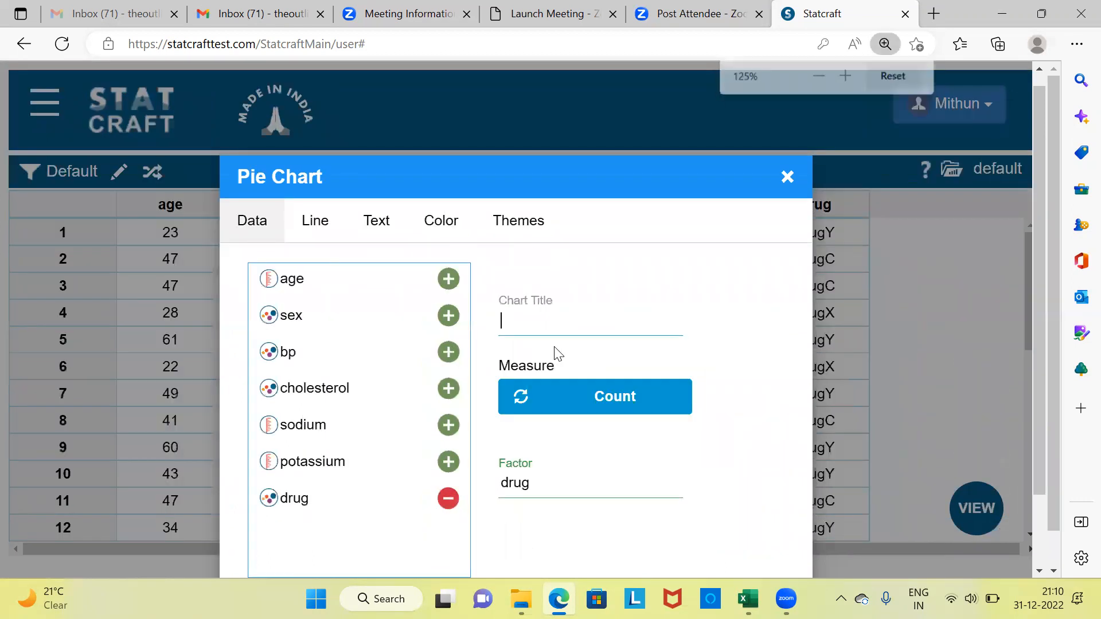
key("ctrl+minus")
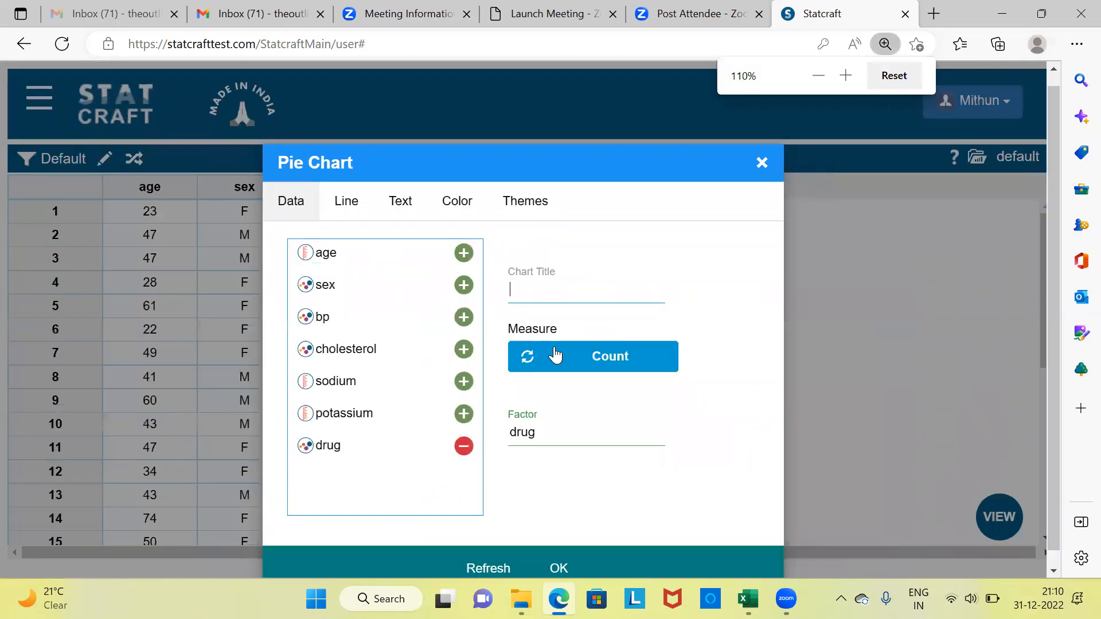
left_click(492, 567)
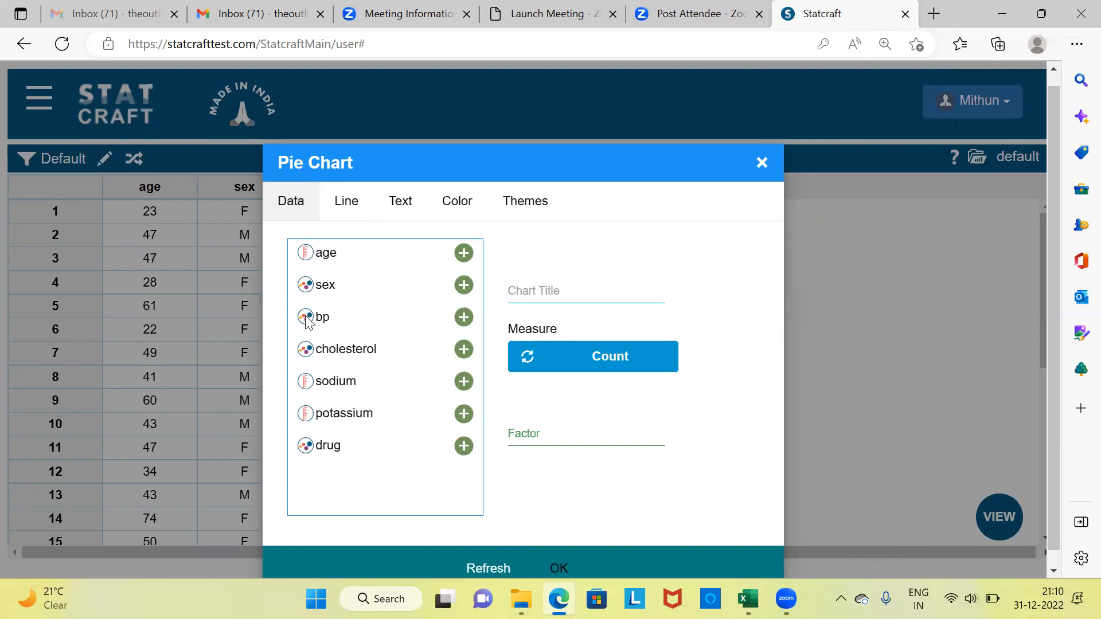
left_click(464, 450)
left_click(544, 447)
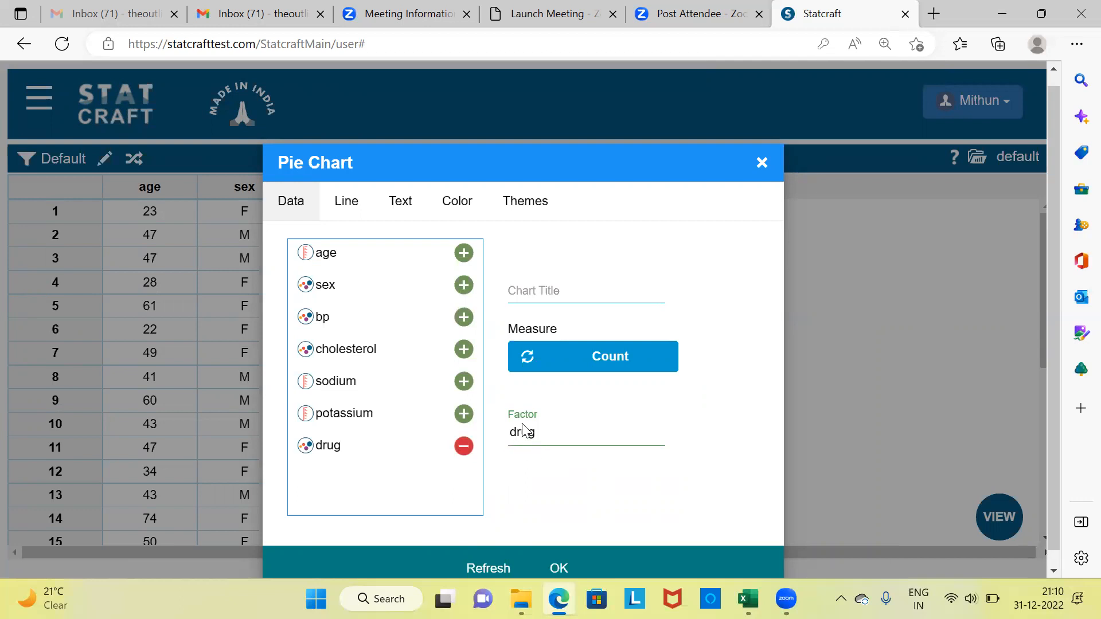
left_click(561, 567)
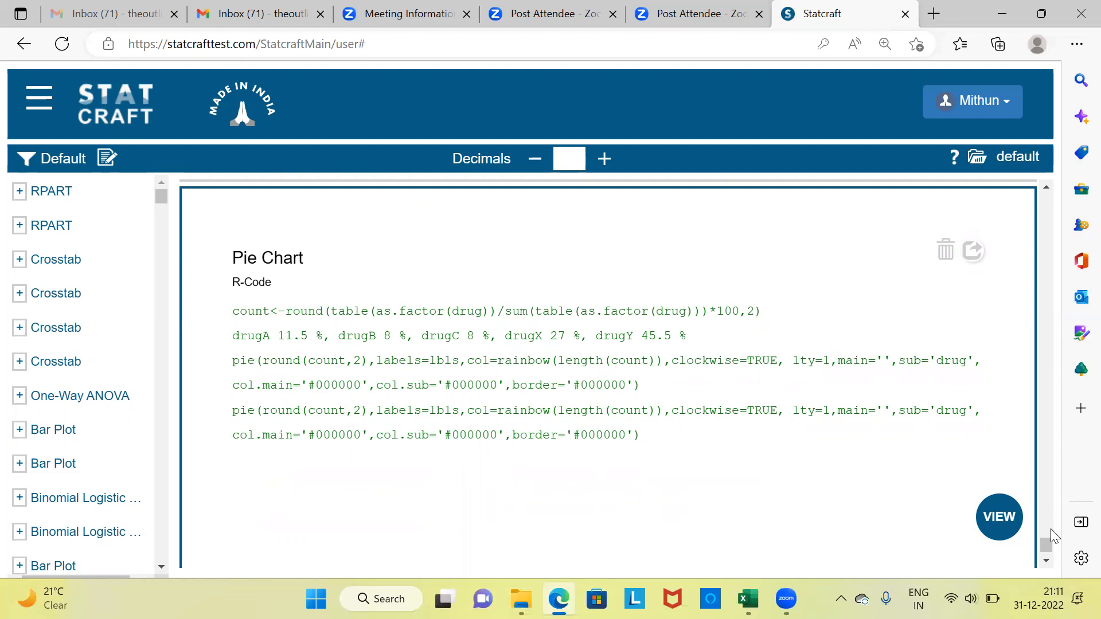
left_click_drag(1047, 552, 1047, 559)
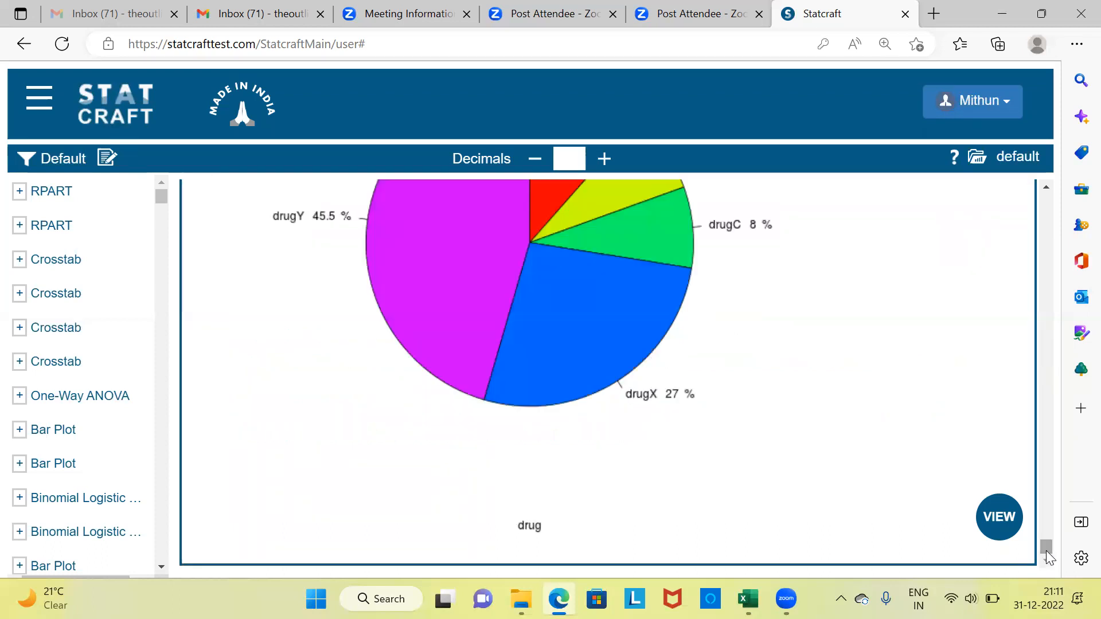
Review the whole drug pie chart with its slice labels, and open the Frequencies analysis from the Descriptives tools
scroll(637, 377, "up", 1)
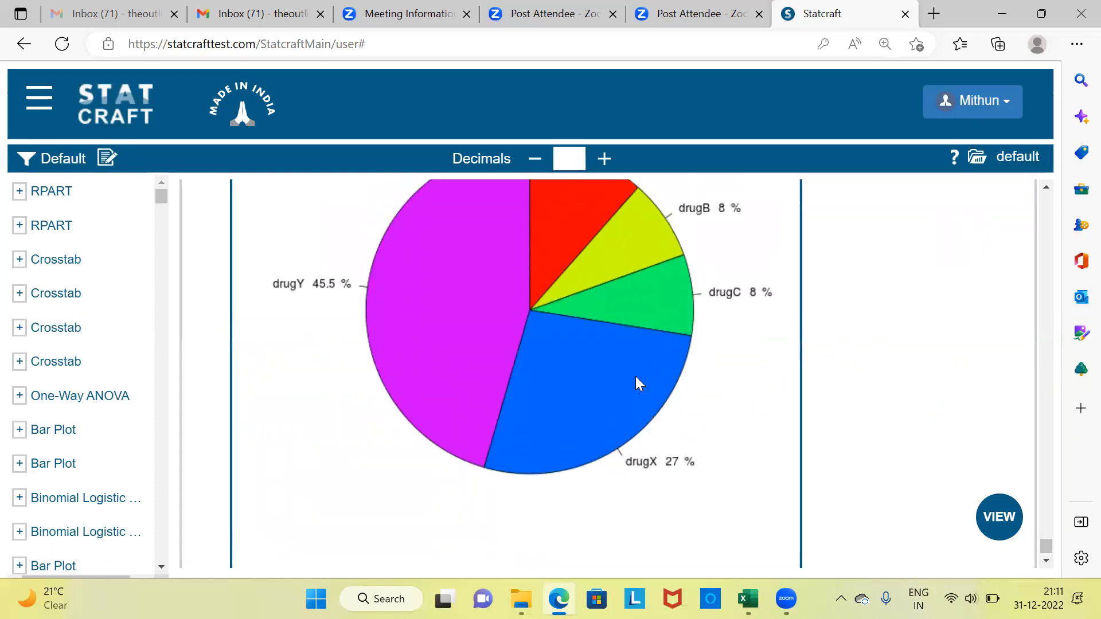
scroll(635, 376, "up", 2)
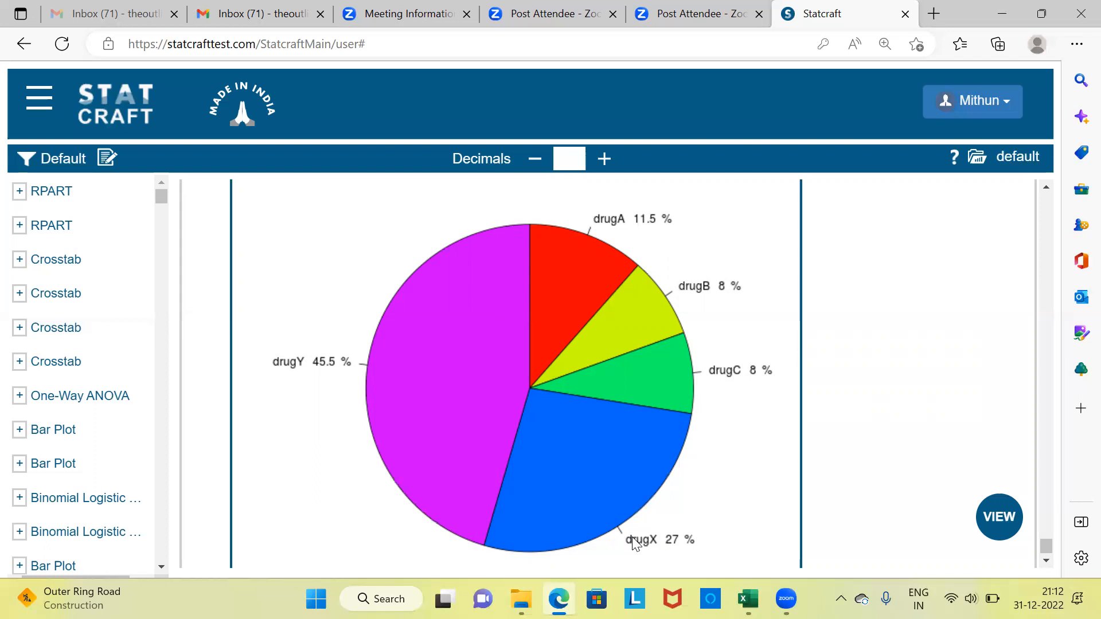
left_click(41, 110)
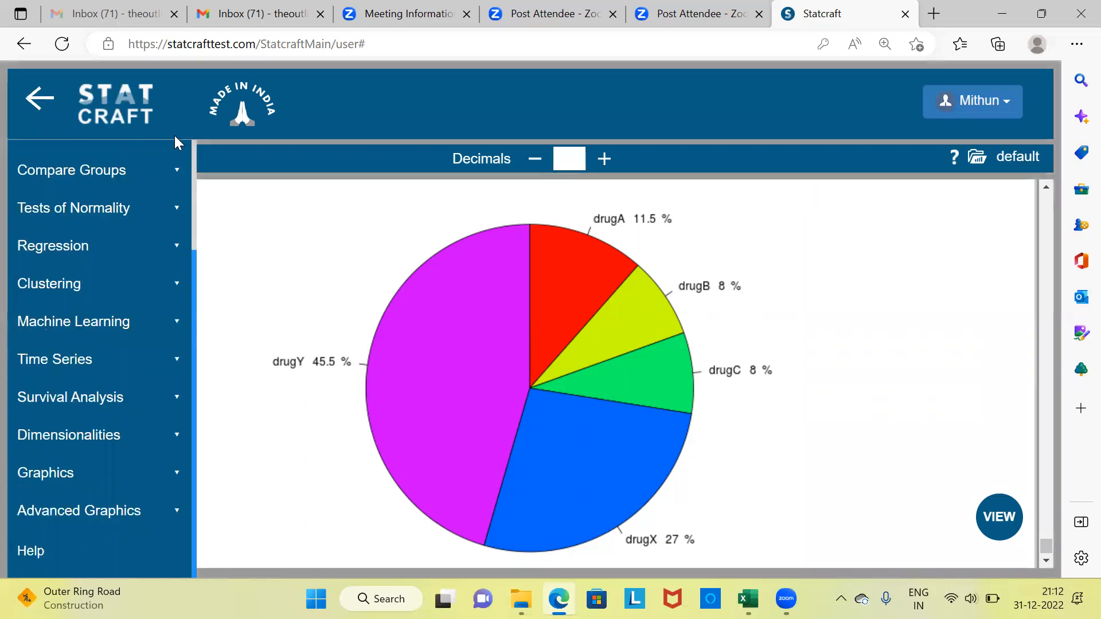
scroll(194, 146, "up", 1)
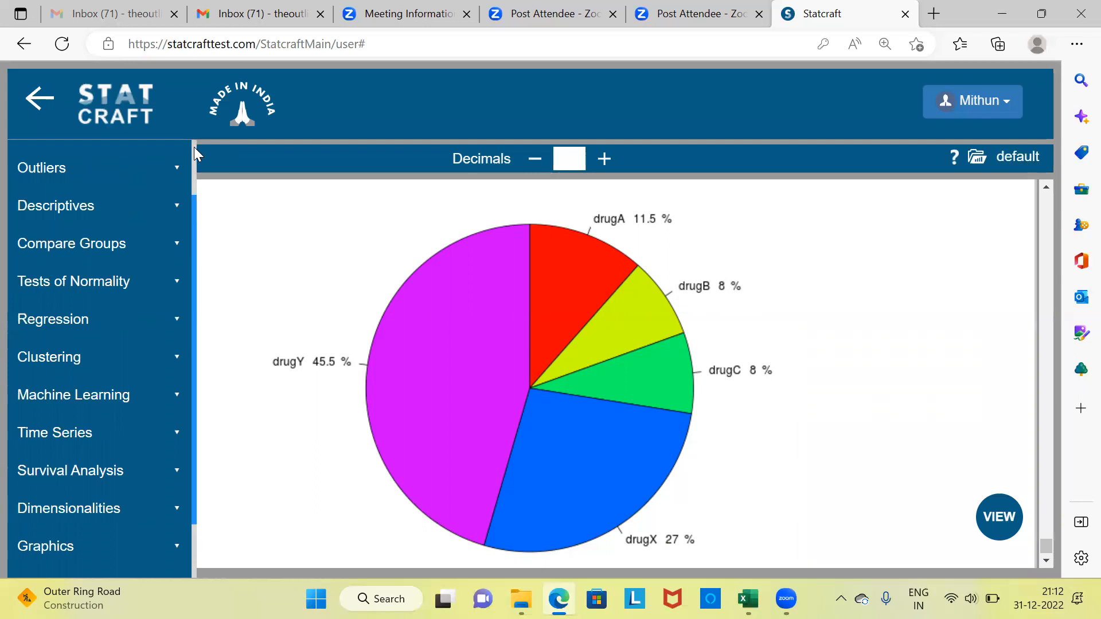
scroll(193, 146, "up", 2)
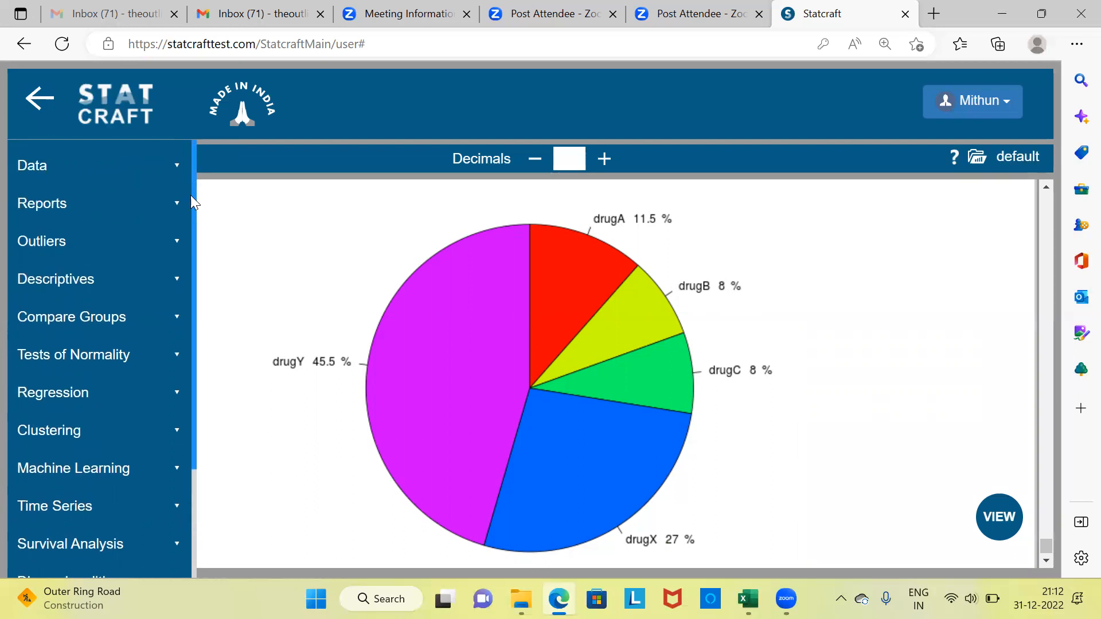
left_click(179, 288)
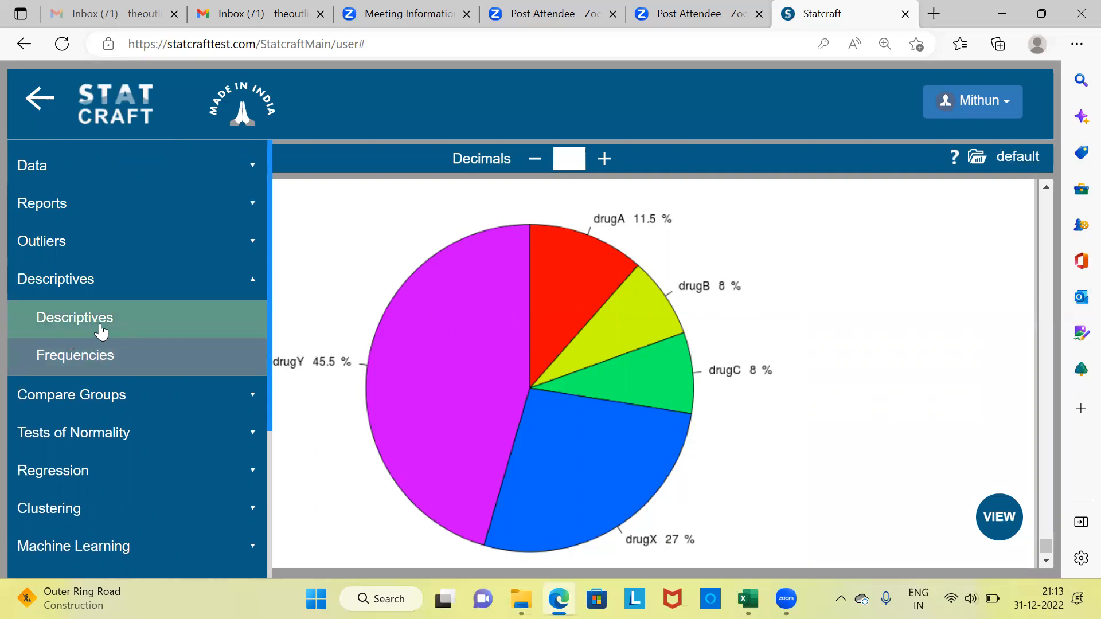
left_click(78, 361)
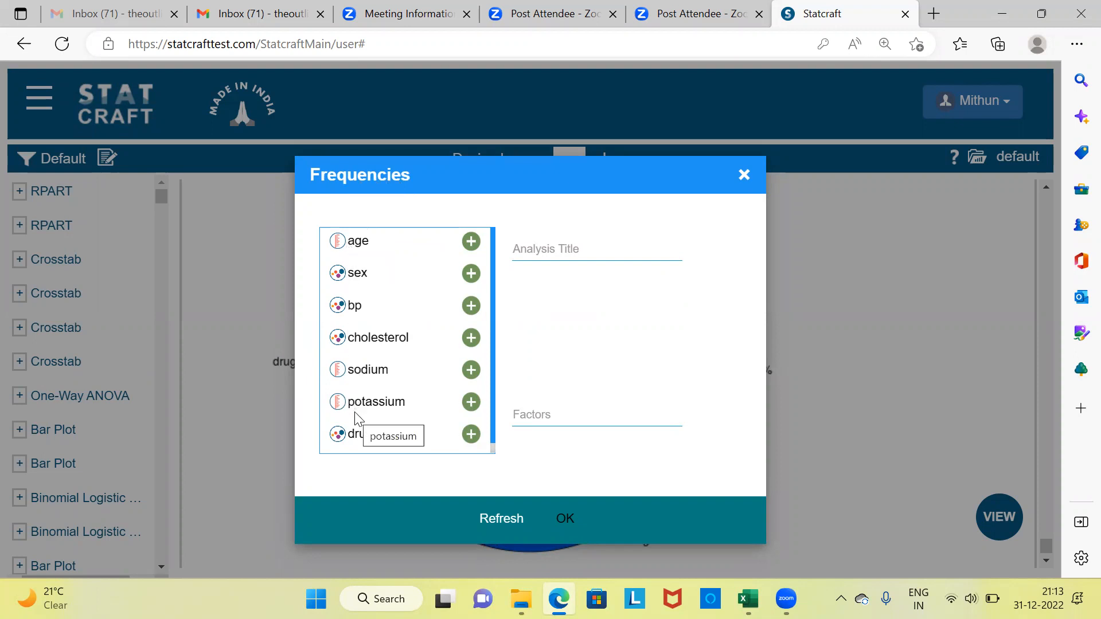
Assign drug as the factor for the Frequencies analysis, run it and view the complete frequency table in the output
left_click(522, 425)
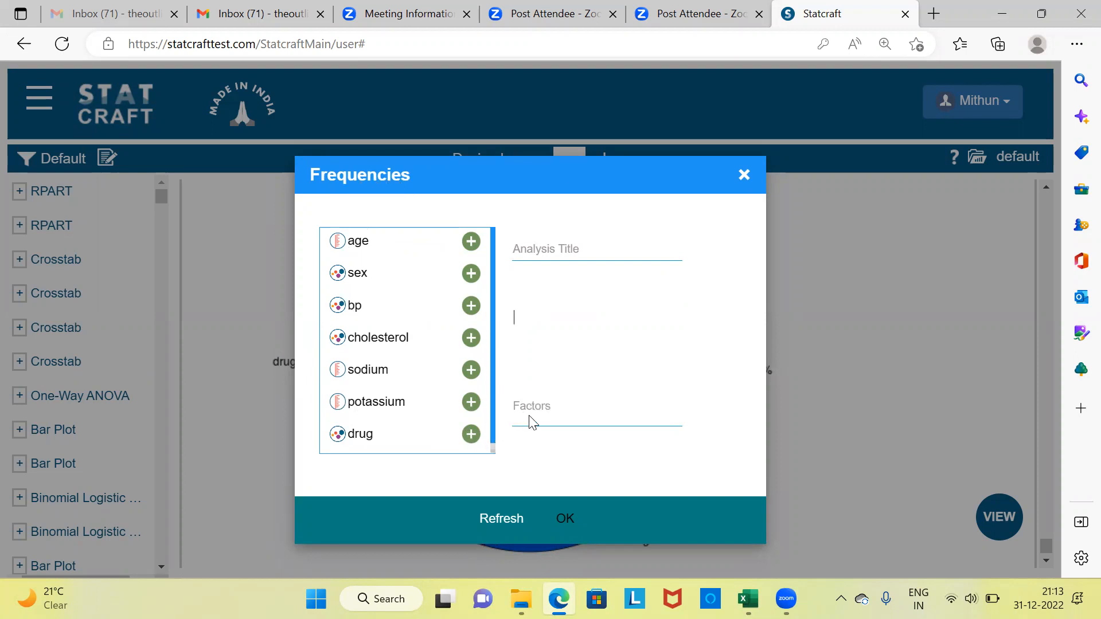
left_click(471, 435)
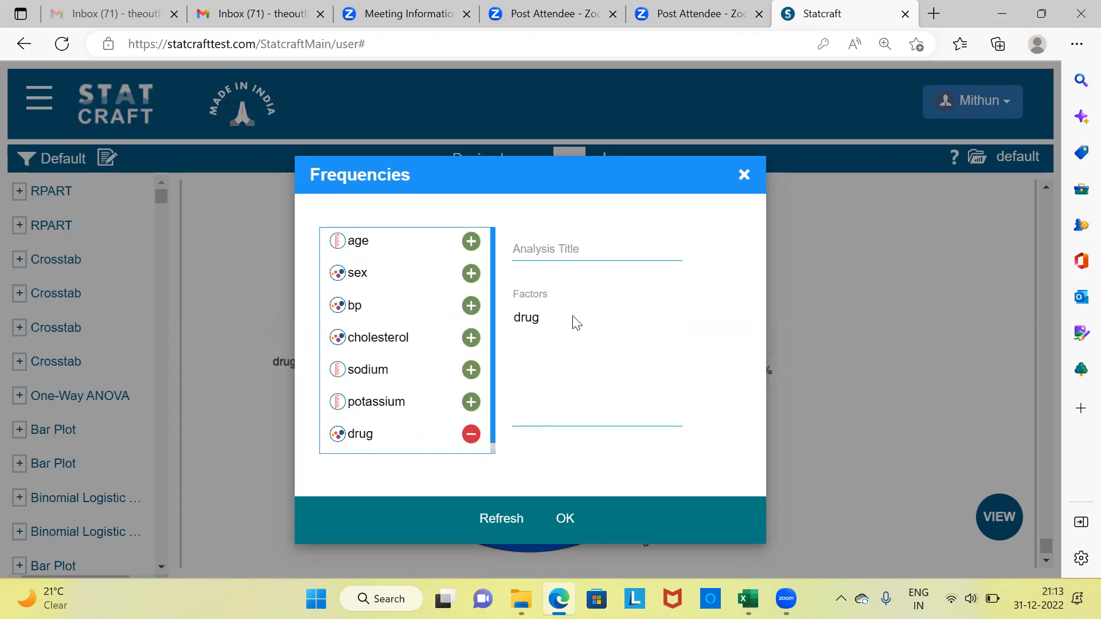
left_click(565, 519)
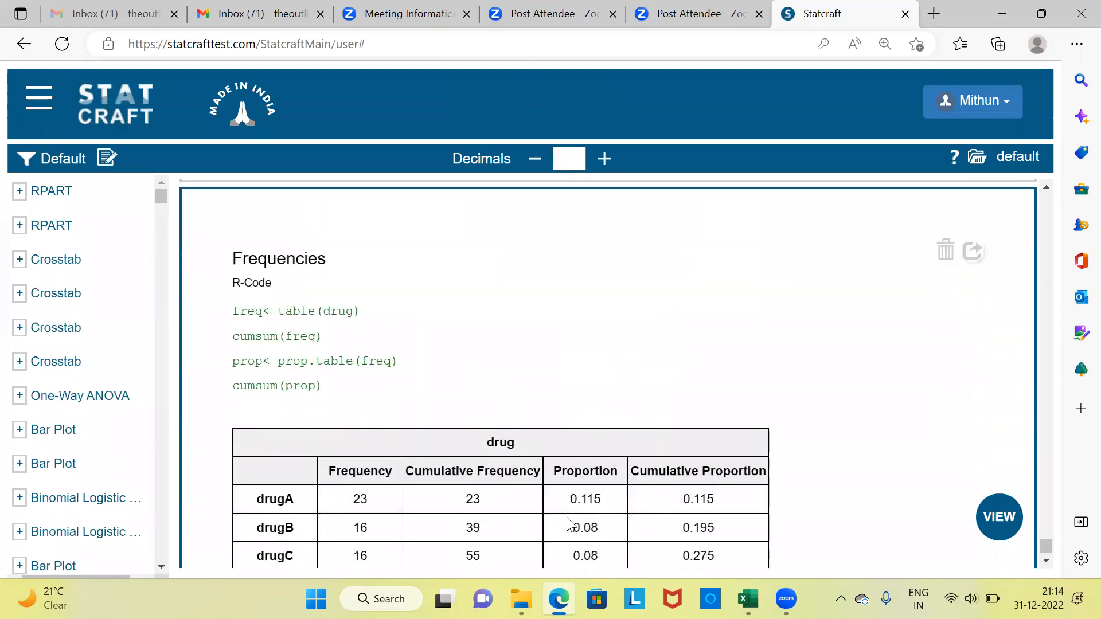
left_click(1045, 561)
left_click(1045, 561)
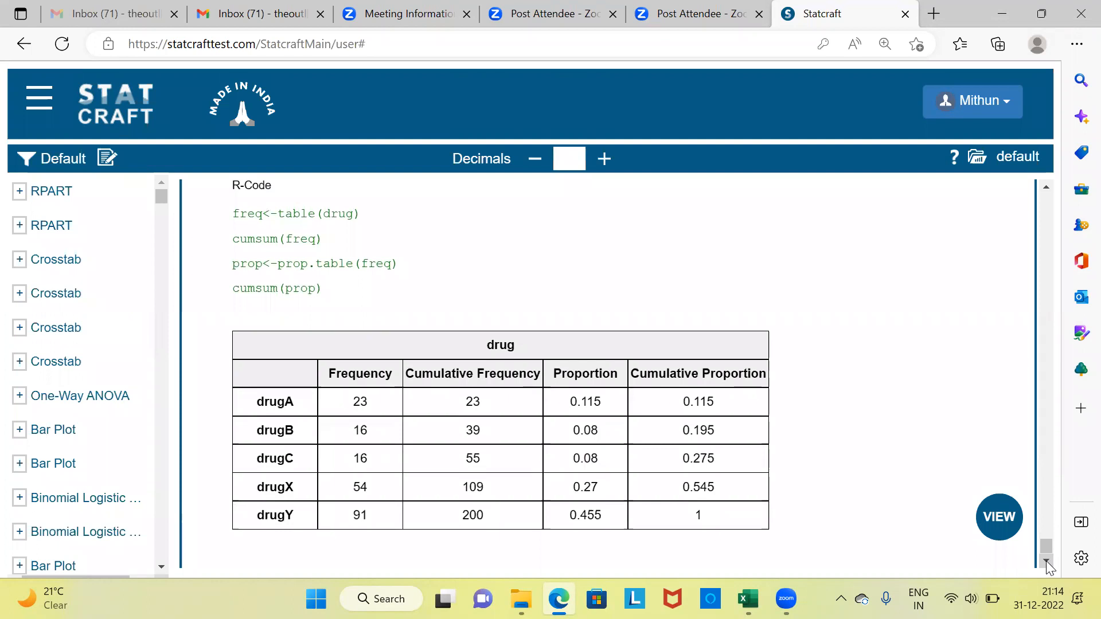